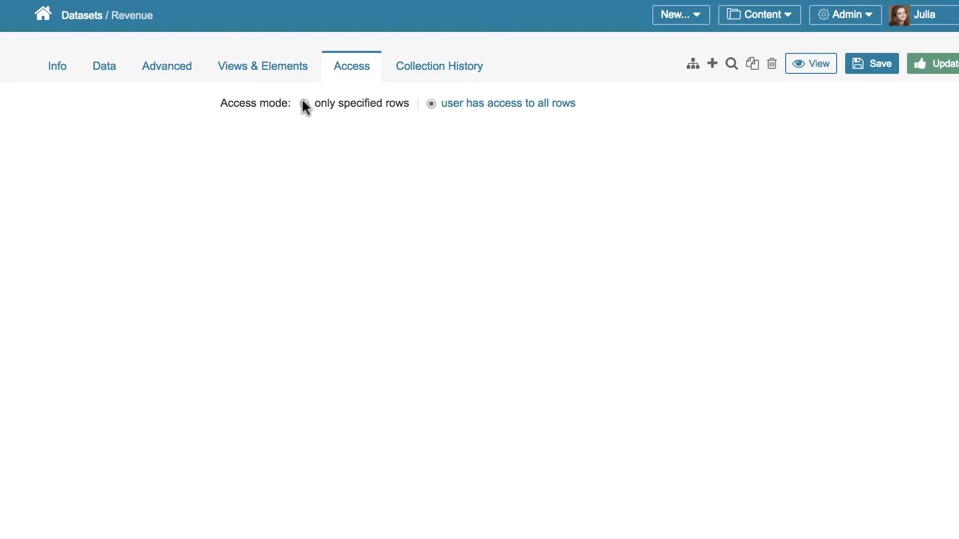
Step: Restrict the Revenue dataset's access to only specified rows and choose the Countries user map
click(303, 99)
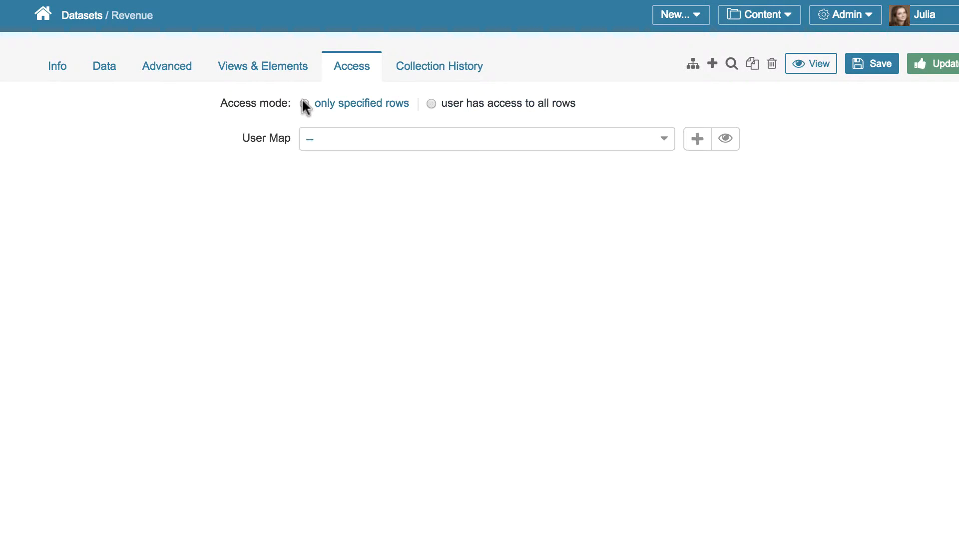
click(337, 135)
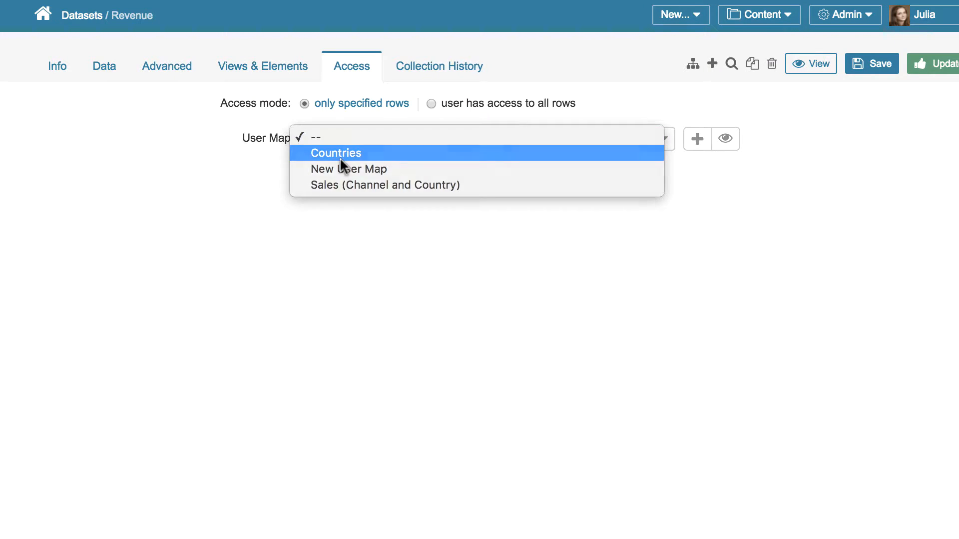
click(340, 158)
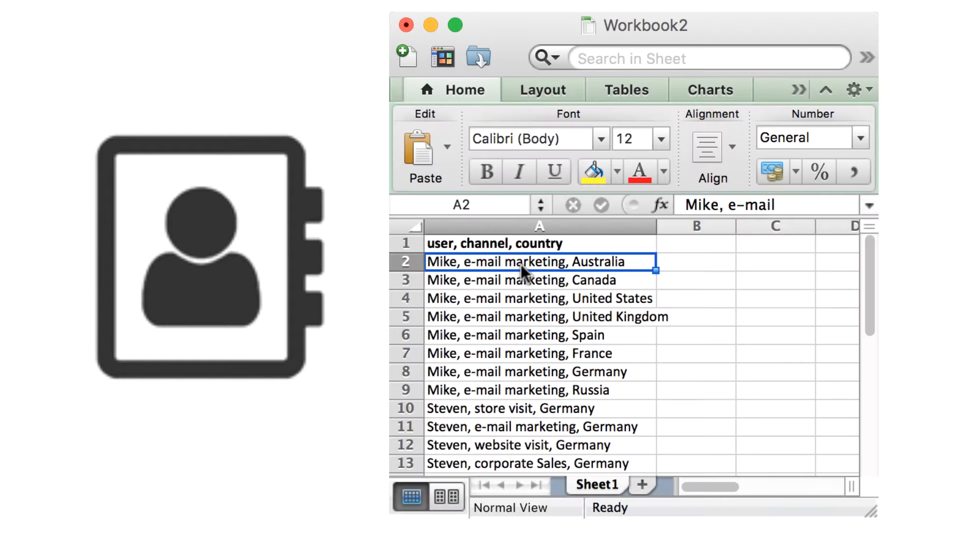
Step: Examine the user, channel and country rows in the Excel workbook, going down row by row from row 2
key(Down)
key(Down)
key(Down)
key(Down)
key(Down)
key(Down)
key(Down)
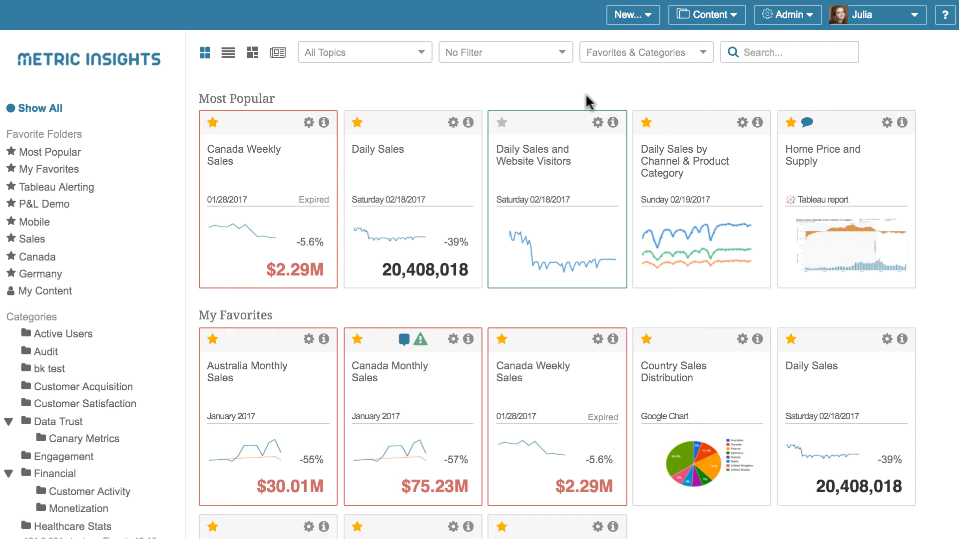
Step: Go to the User Maps list in Metric Insights and create a new user map
click(821, 14)
click(821, 264)
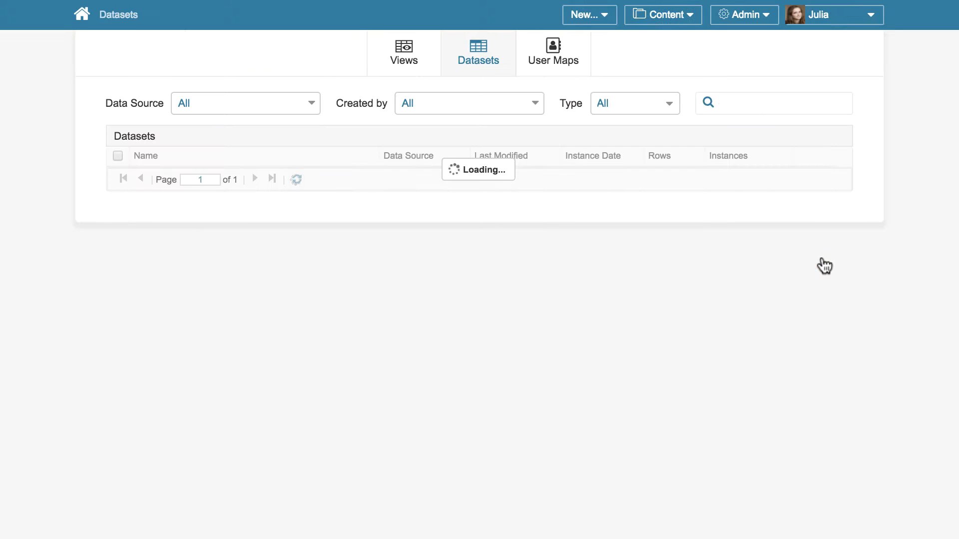
click(576, 71)
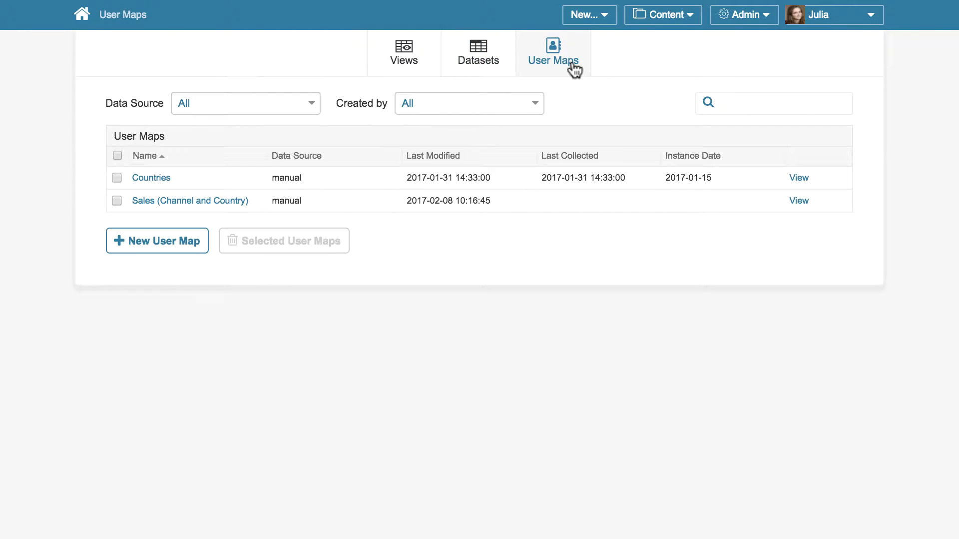
click(202, 242)
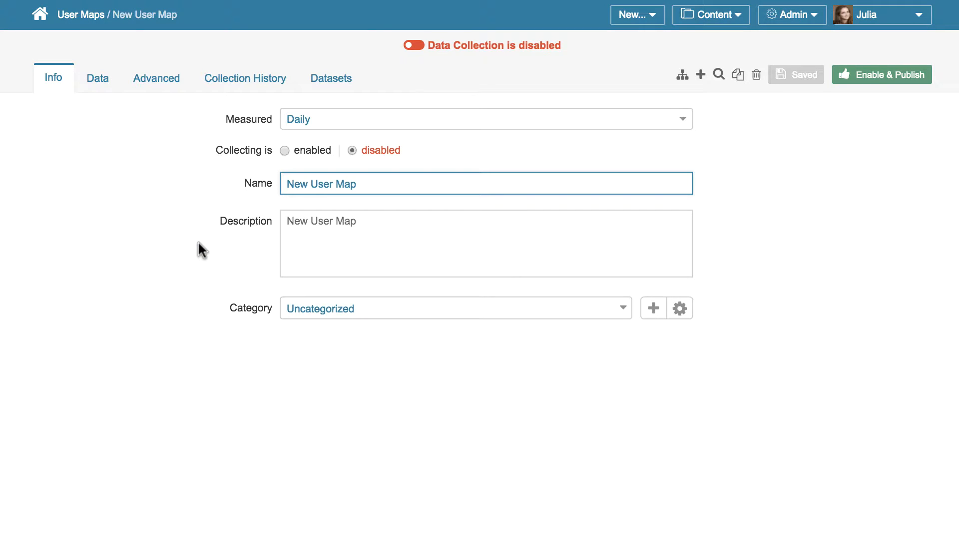
Step: Choose to load the new user map's data from a CSV or Excel file and select User_map.xlsx
click(100, 78)
click(337, 150)
click(337, 151)
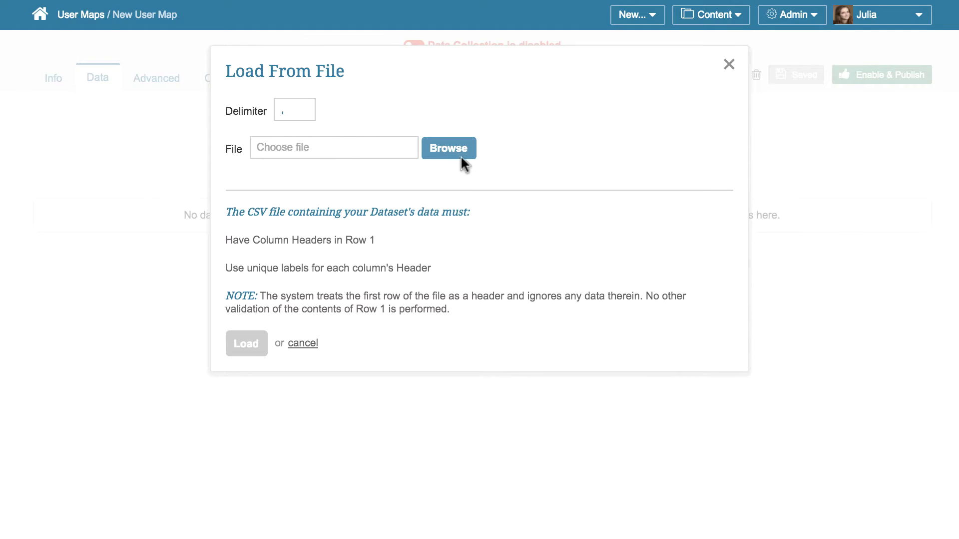
click(456, 152)
click(407, 129)
click(784, 422)
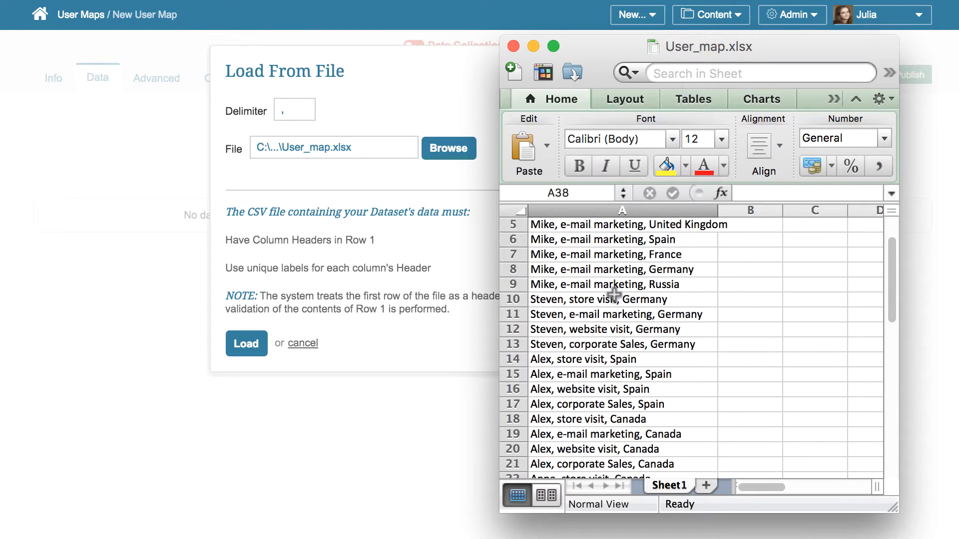
Step: Load the User_map.xlsx data into the user map, review the preview rows, and enable and publish the map
scroll(614, 295, down, 4)
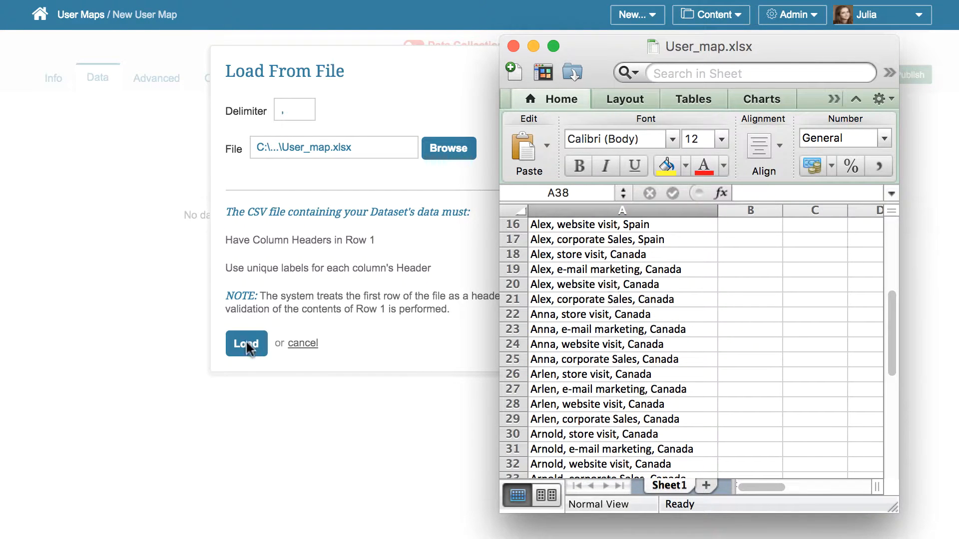
click(269, 346)
click(268, 345)
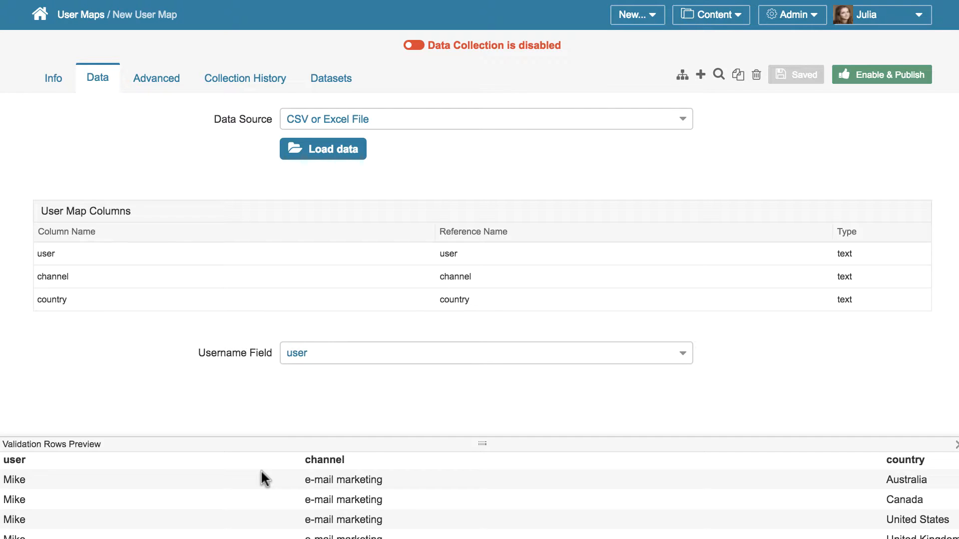
scroll(261, 470, down, 1)
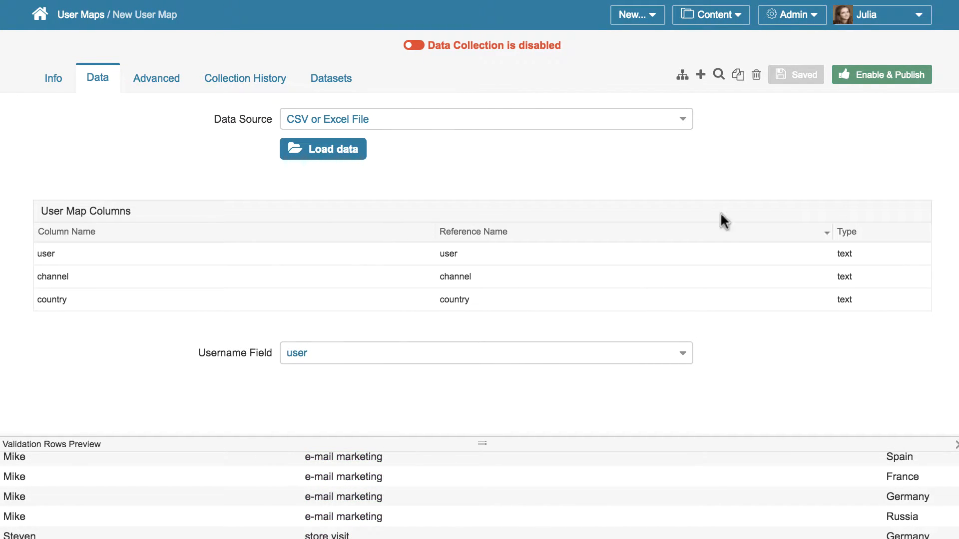
click(859, 78)
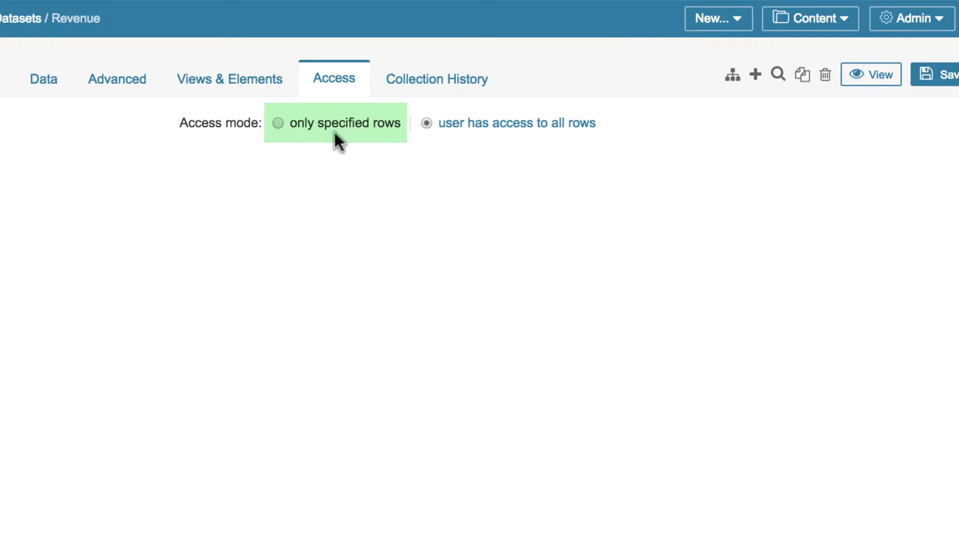
Step: Set the Revenue dataset's access mode to only specified rows and choose New User Map as its user map
click(278, 122)
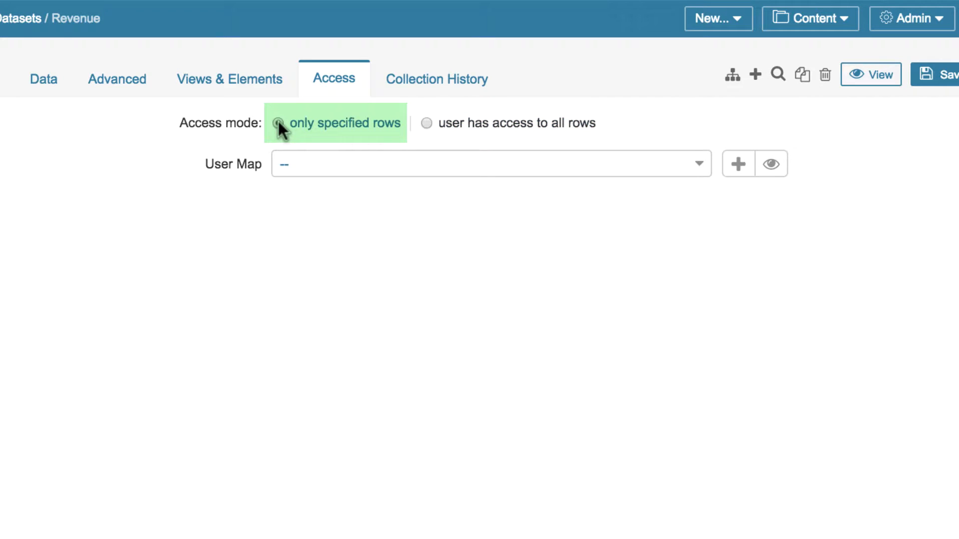
click(338, 164)
click(344, 197)
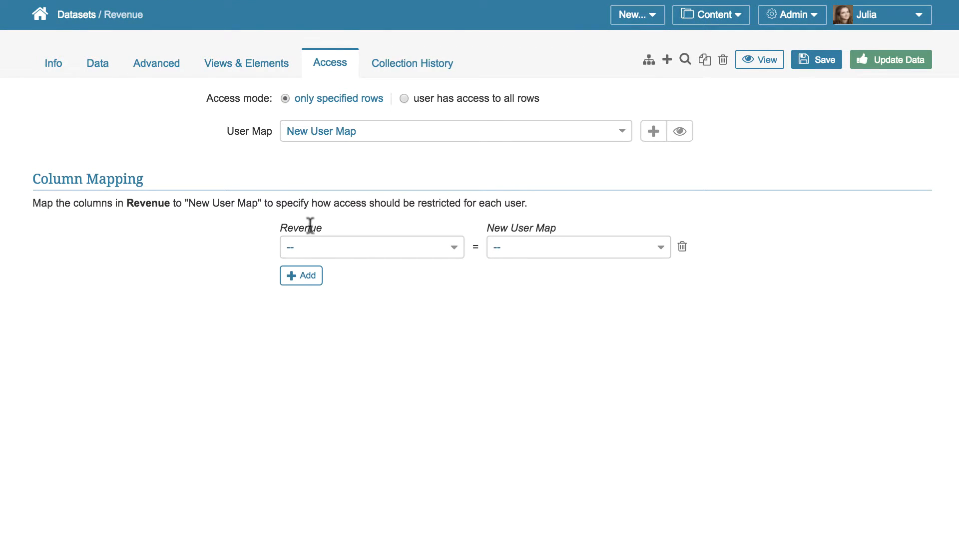
Step: Map the Revenue dataset's channel and country columns to the matching channel and country columns of New User Map
click(320, 248)
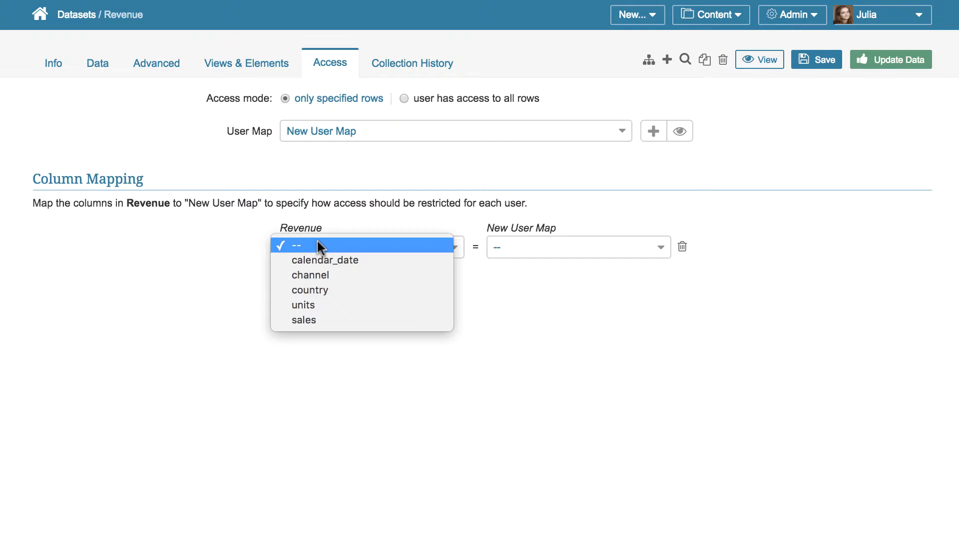
click(323, 275)
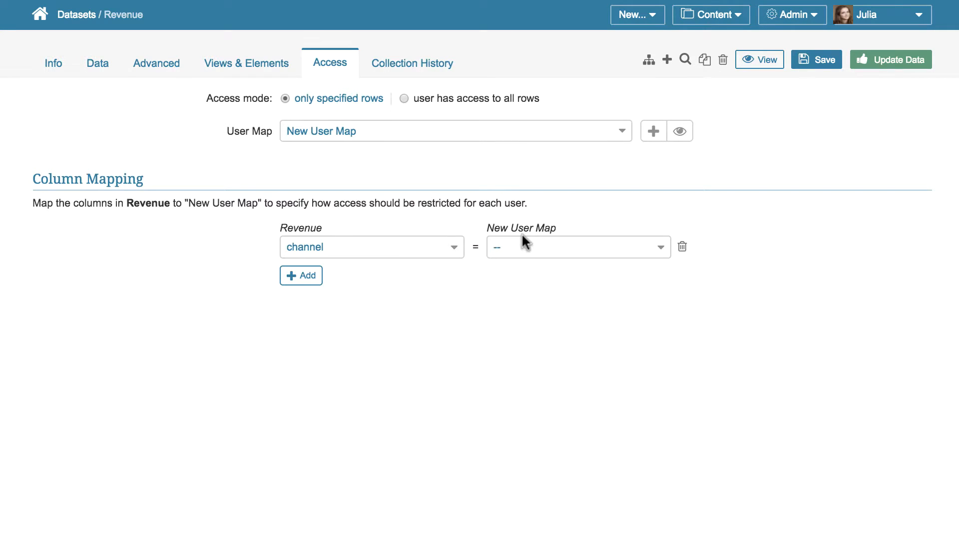
click(522, 240)
click(521, 260)
click(302, 275)
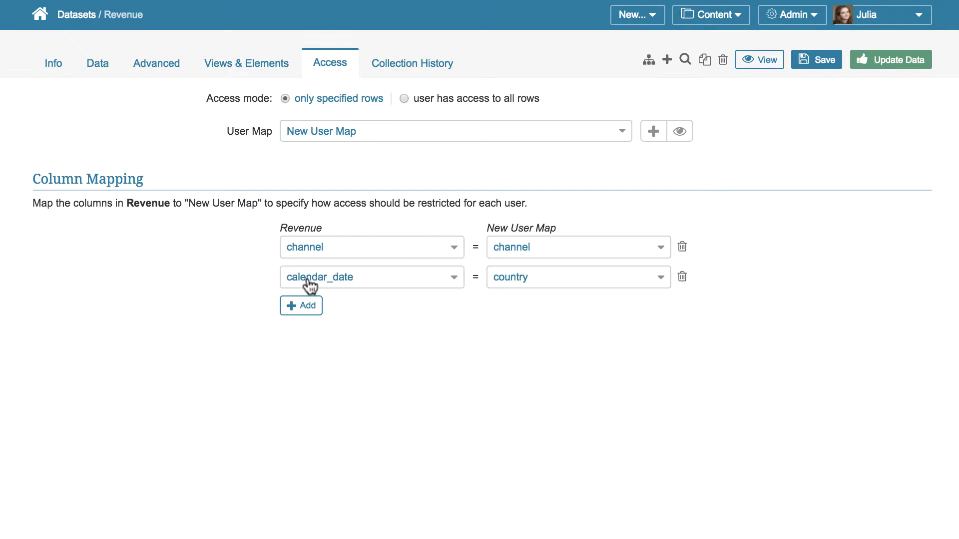
click(374, 280)
click(376, 305)
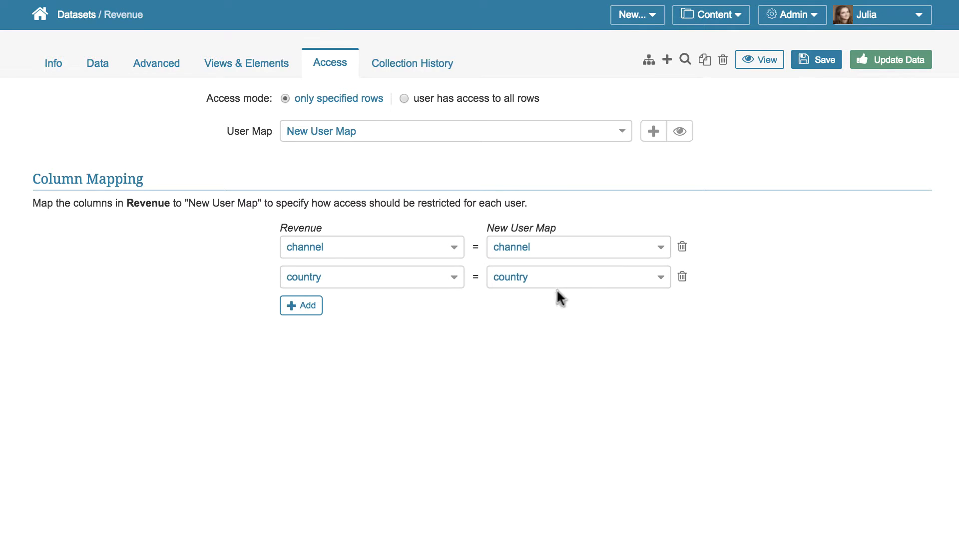
Step: Save the Revenue dataset's access settings and update its historical instances since 2017-02-18
click(817, 64)
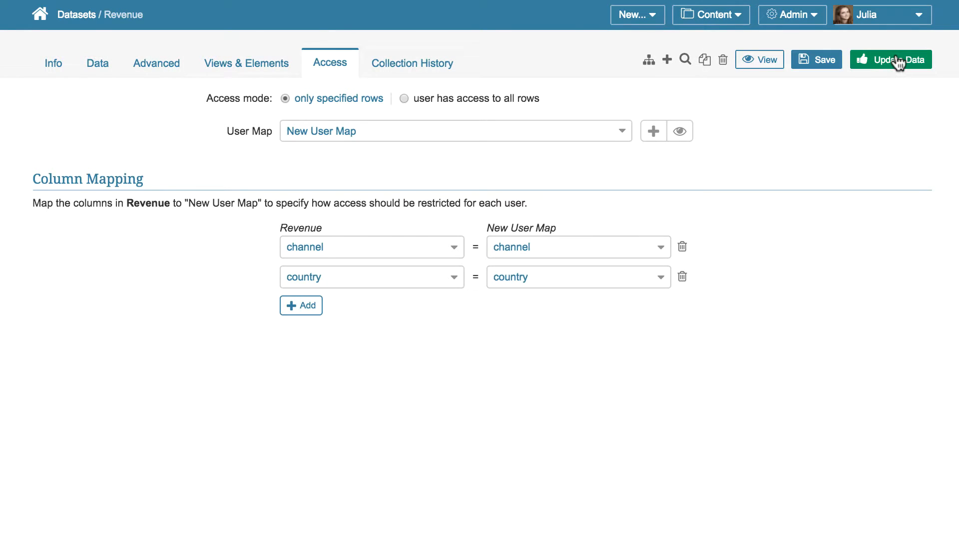
click(896, 60)
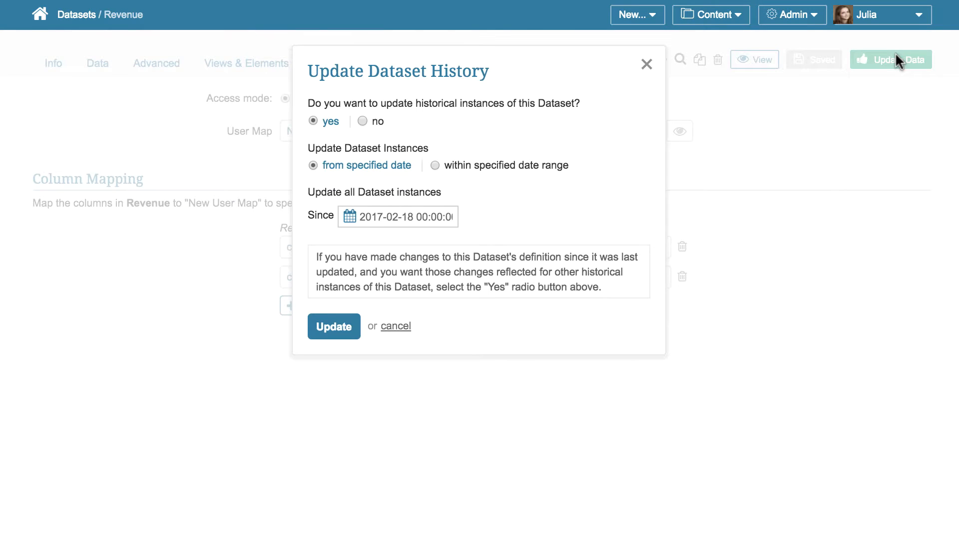
click(351, 332)
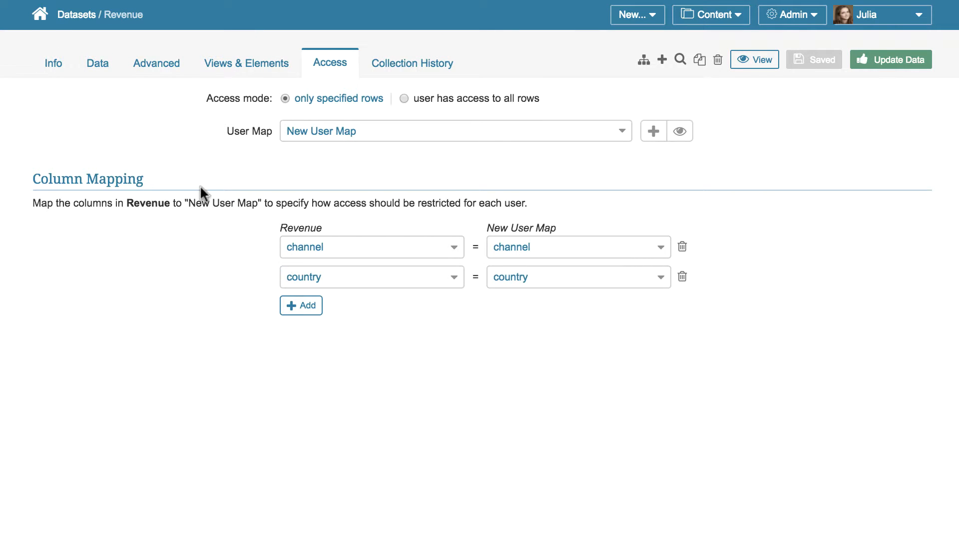
Step: Give the e-mail marketing user from the user map access to the Revenue dataset without edit rights, and close the dataset permissions
click(151, 75)
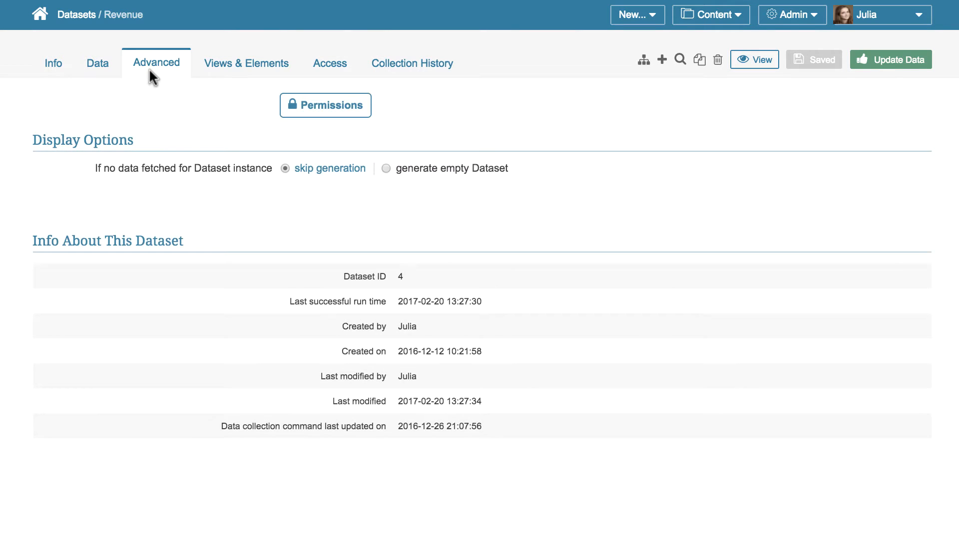
click(328, 113)
click(336, 359)
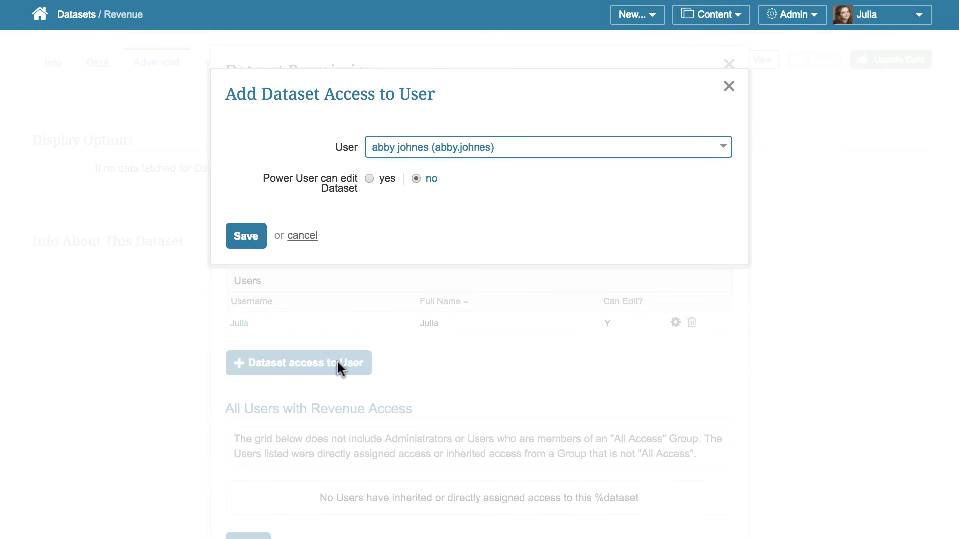
click(512, 158)
text(mik)
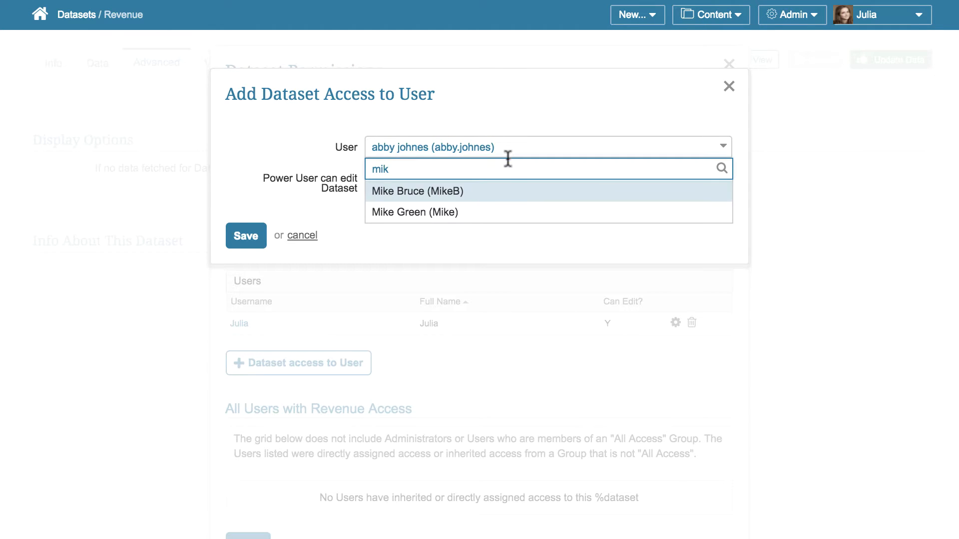
click(481, 203)
click(251, 240)
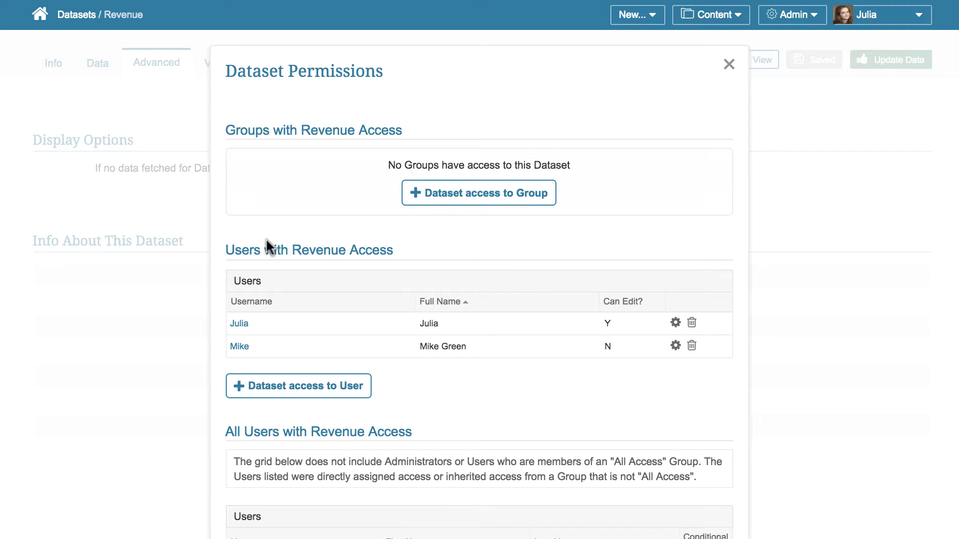
click(729, 66)
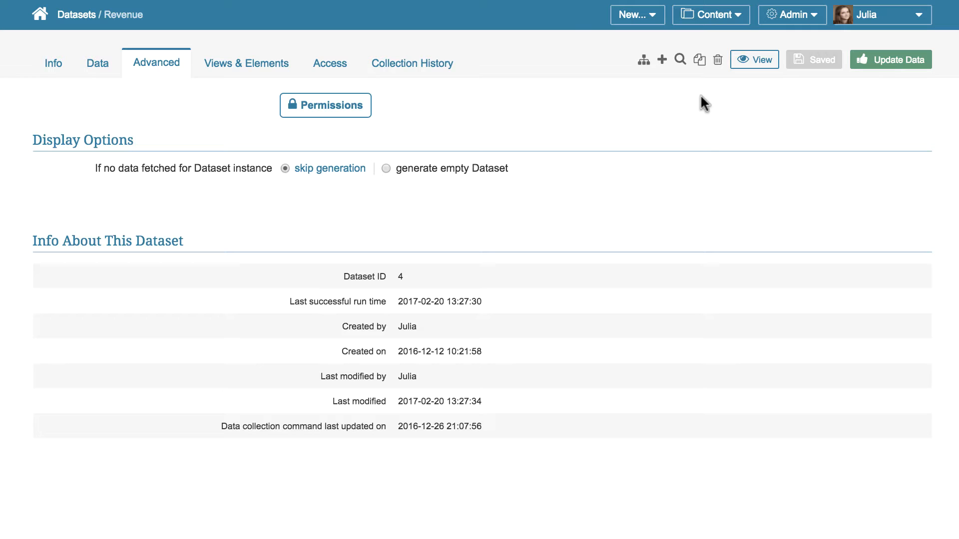
Step: Search the Users list by the name of the user just given dataset access and open that Power User's record
click(792, 14)
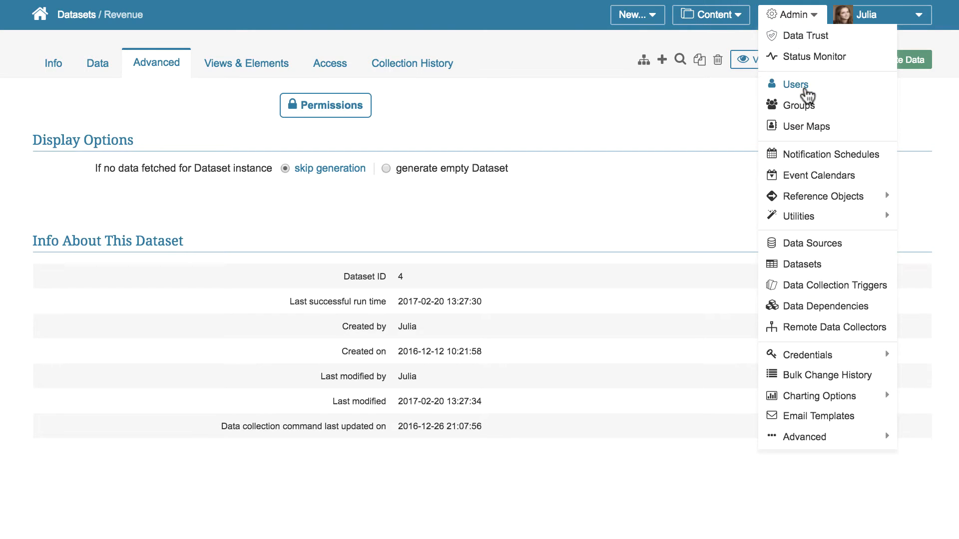
click(805, 89)
click(781, 75)
text(Mike)
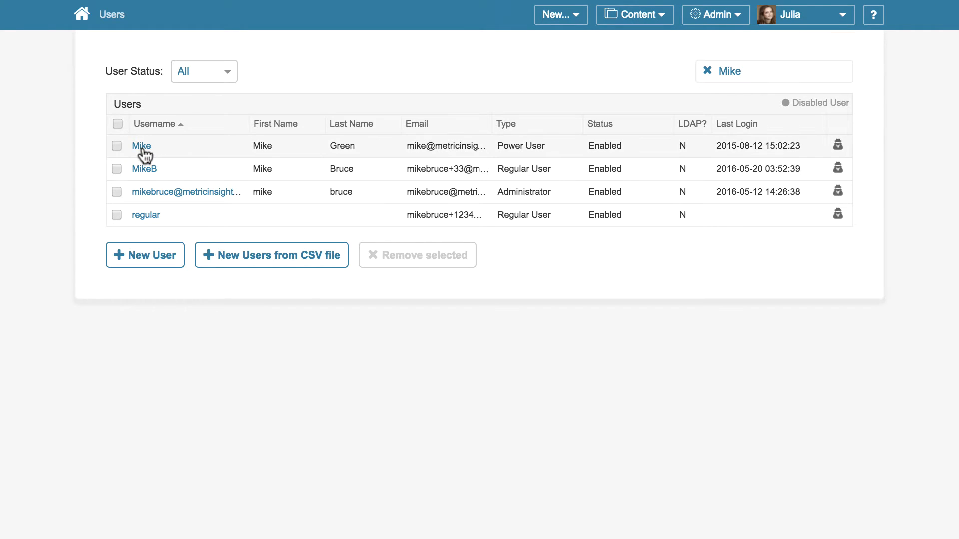
click(143, 150)
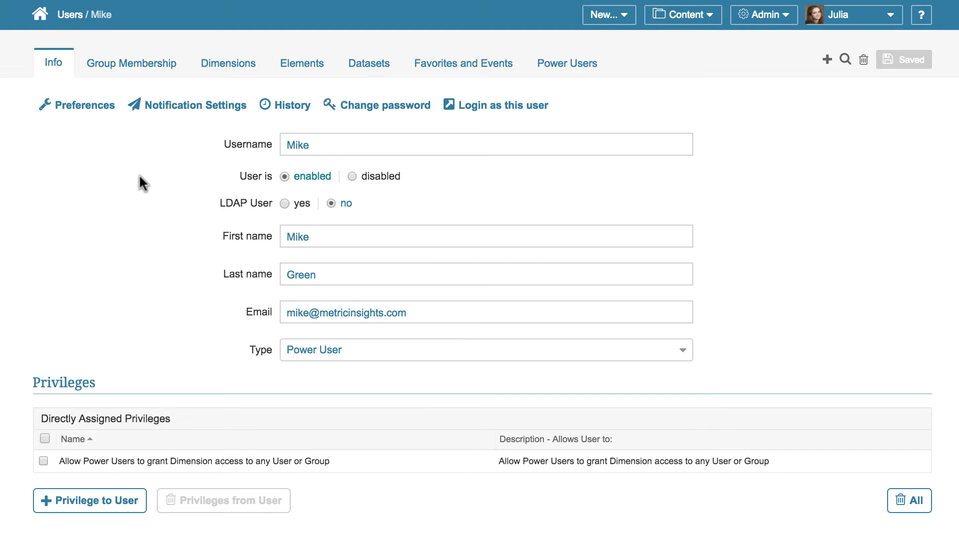
Step: Start adding privileges to the Power User, selecting Create/Edit Datasets and Create Public View
click(117, 508)
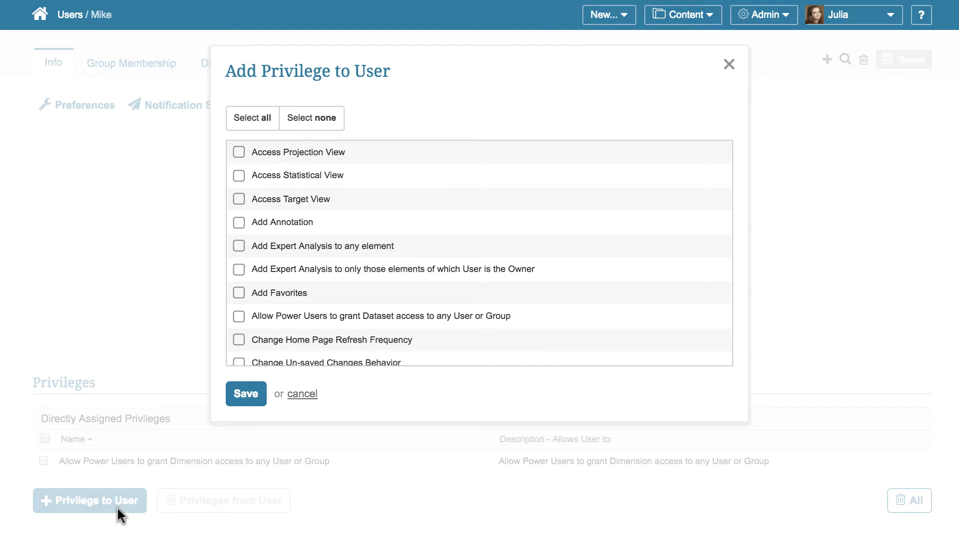
scroll(366, 300, down, 7)
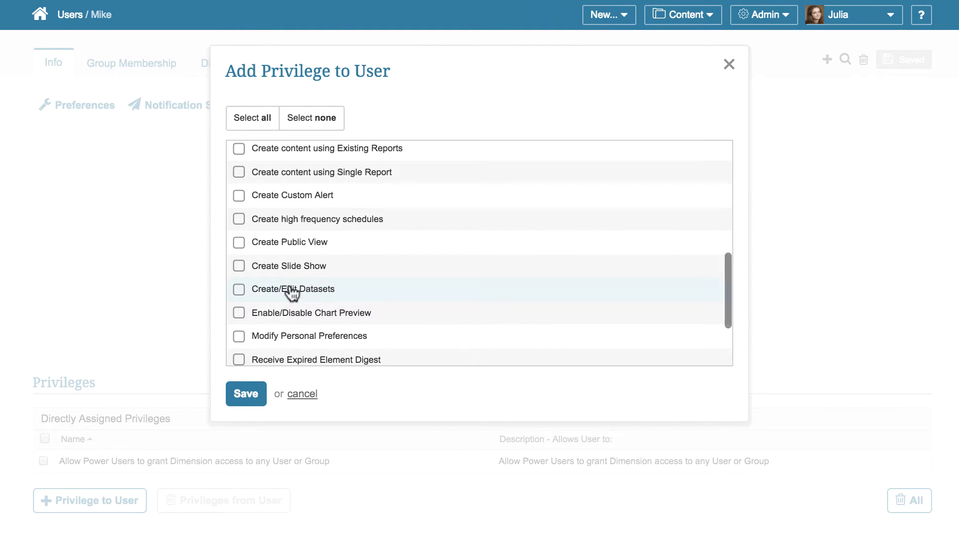
click(239, 291)
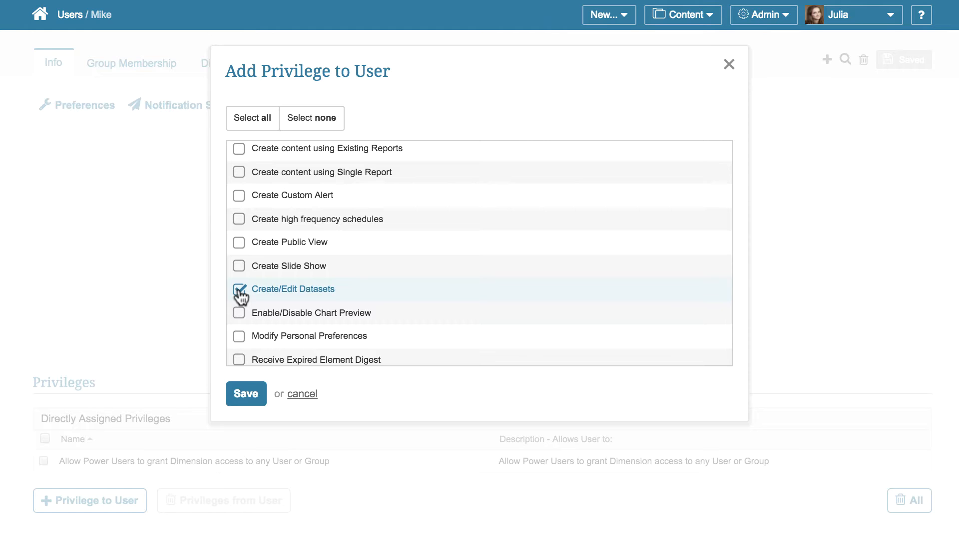
click(240, 245)
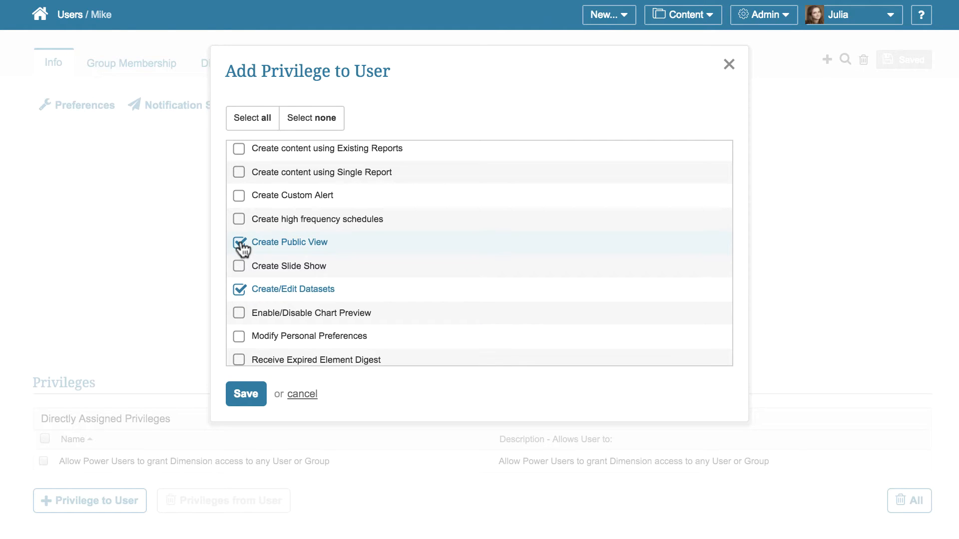
Step: Also select Create content using Datasets and Allow Power Users to grant Dataset access to any User or Group, and save the added privileges
scroll(292, 224, up, 4)
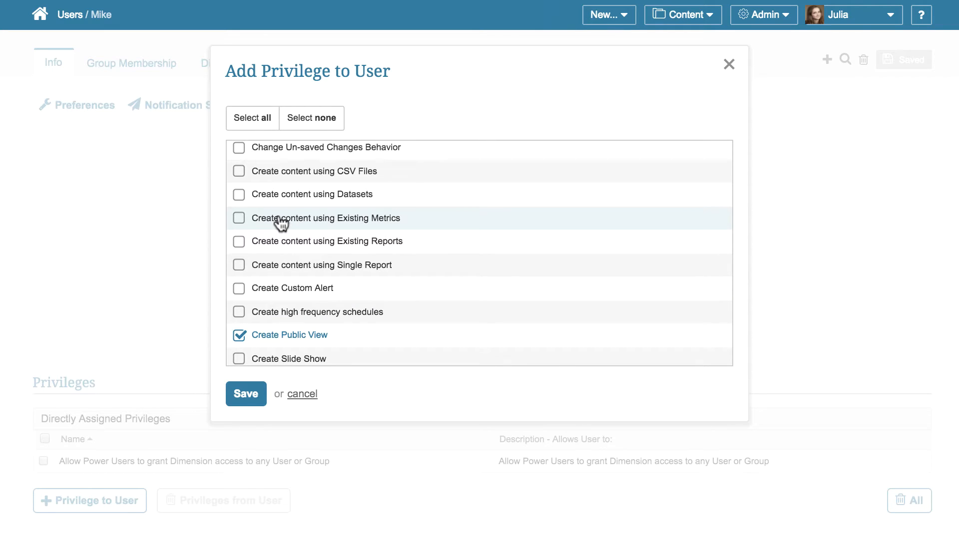
click(240, 195)
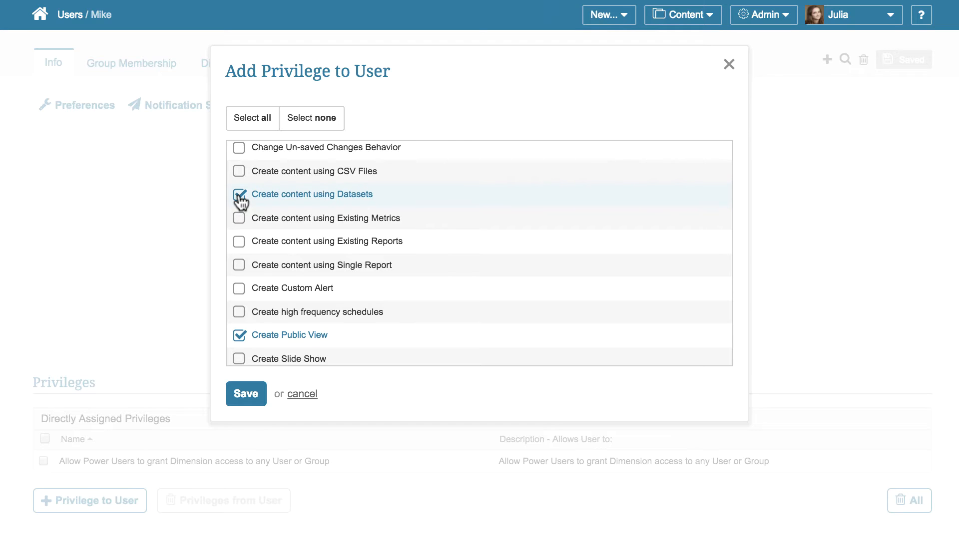
scroll(240, 199, up, 5)
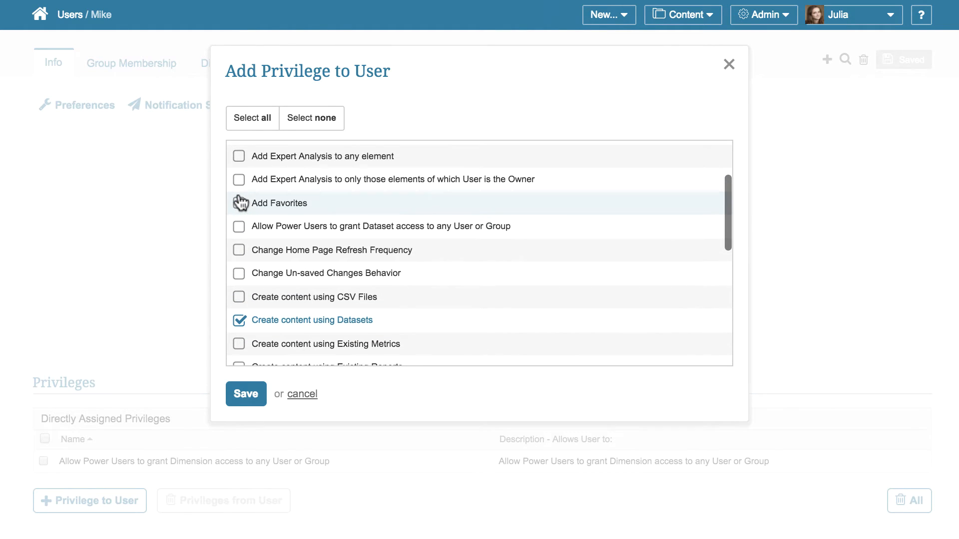
scroll(241, 202, down, 1)
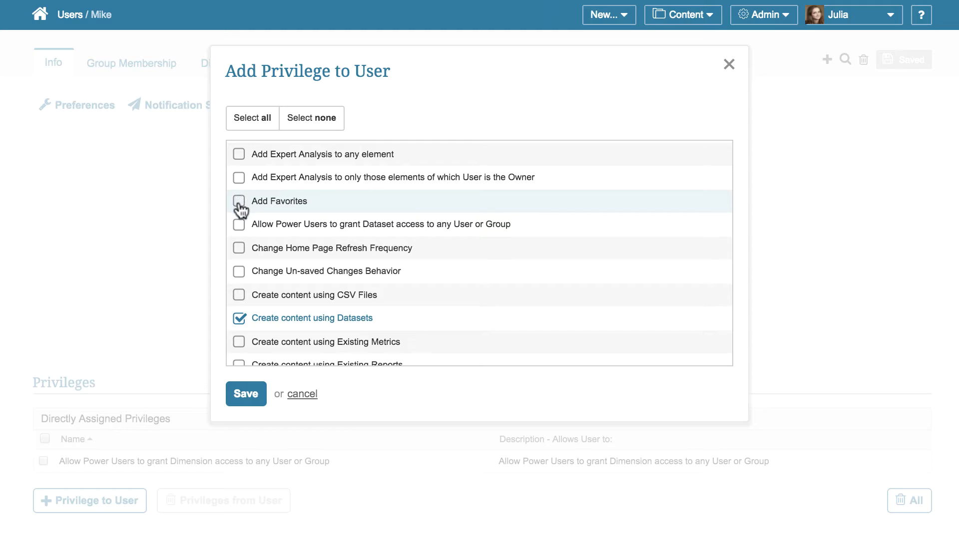
click(240, 225)
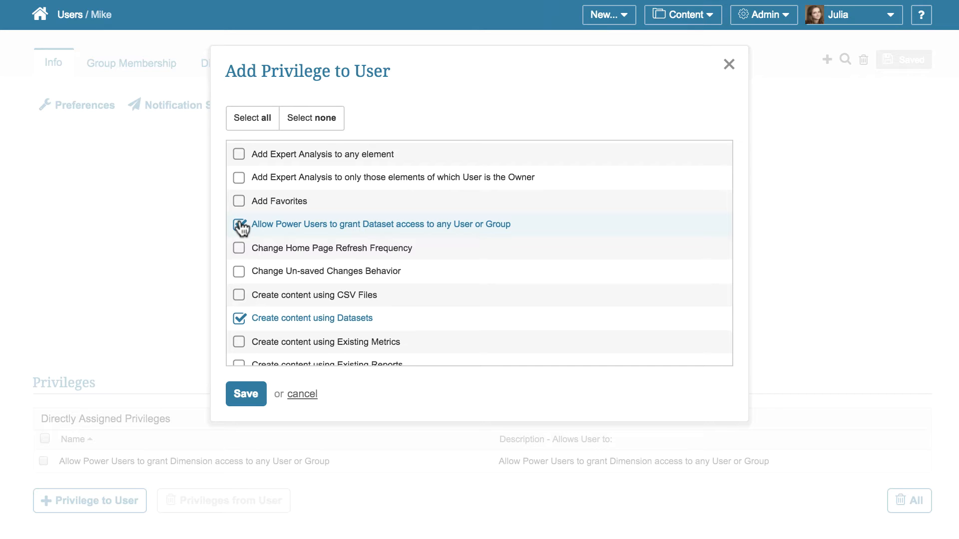
click(246, 385)
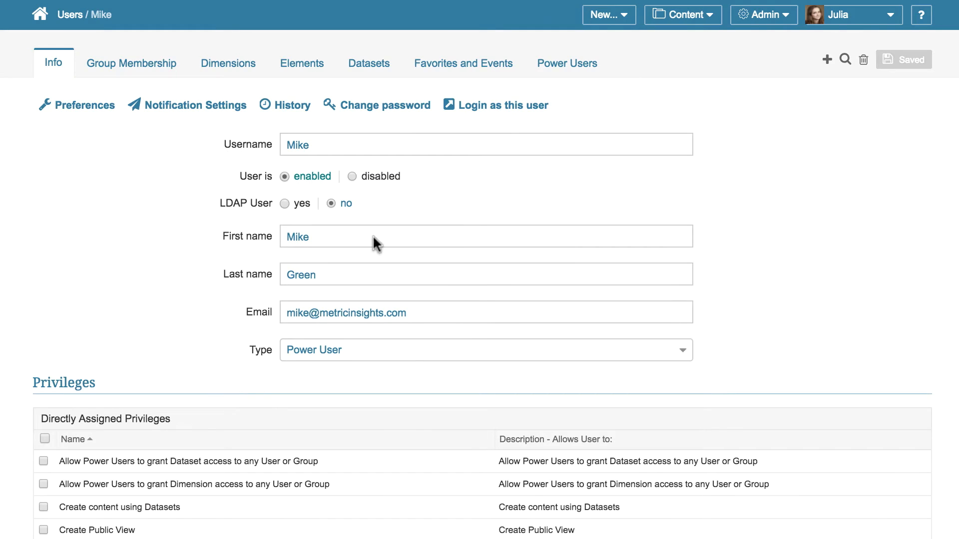
Step: Log in as this Power User and open the list of datasets available to that account
click(468, 115)
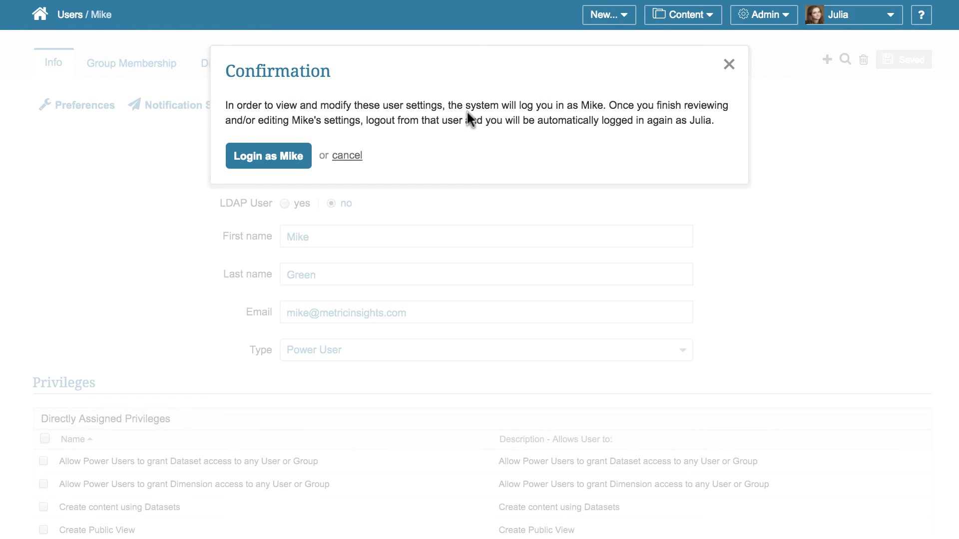
click(299, 159)
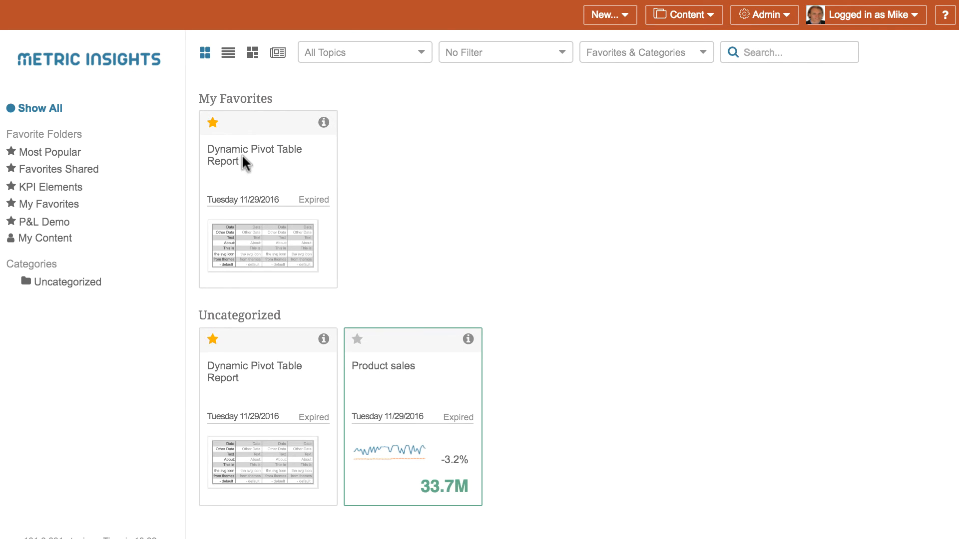
click(775, 14)
click(799, 78)
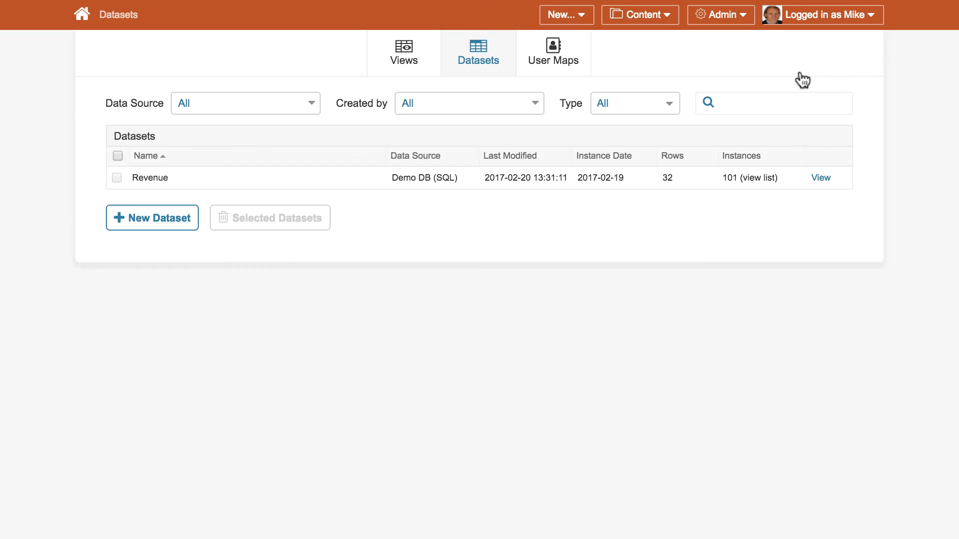
Step: View the Revenue dataset as the Power User and examine which channel and country rows the results contain
click(825, 179)
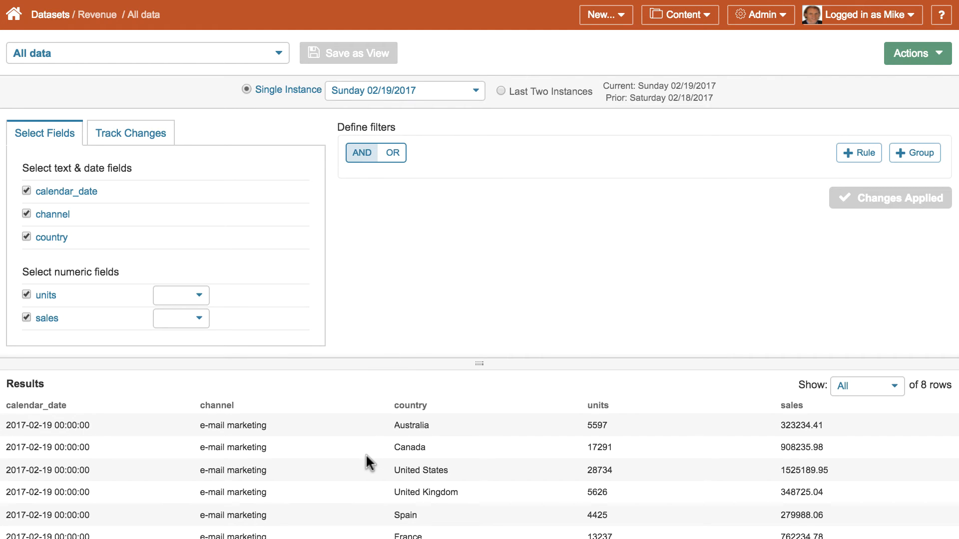
scroll(365, 454, down, 2)
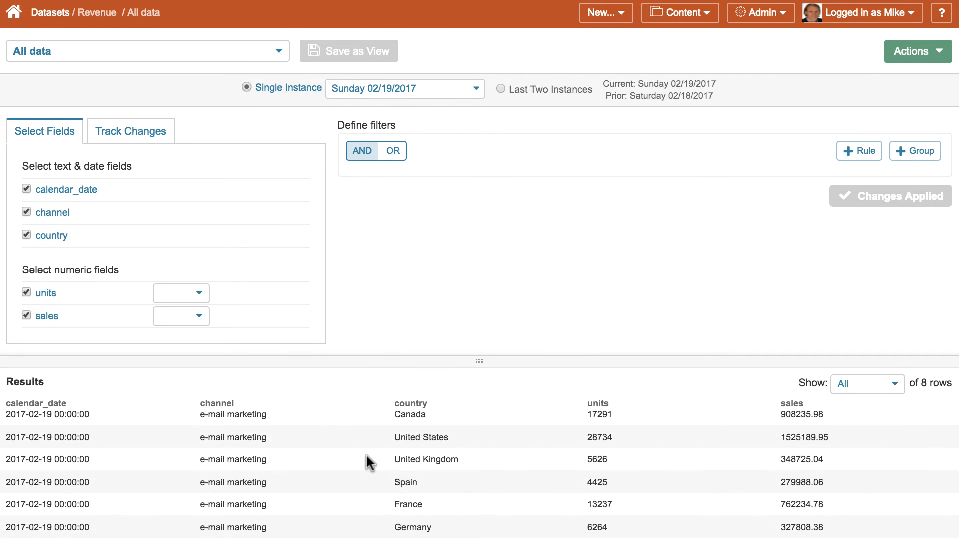
scroll(365, 453, up, 1)
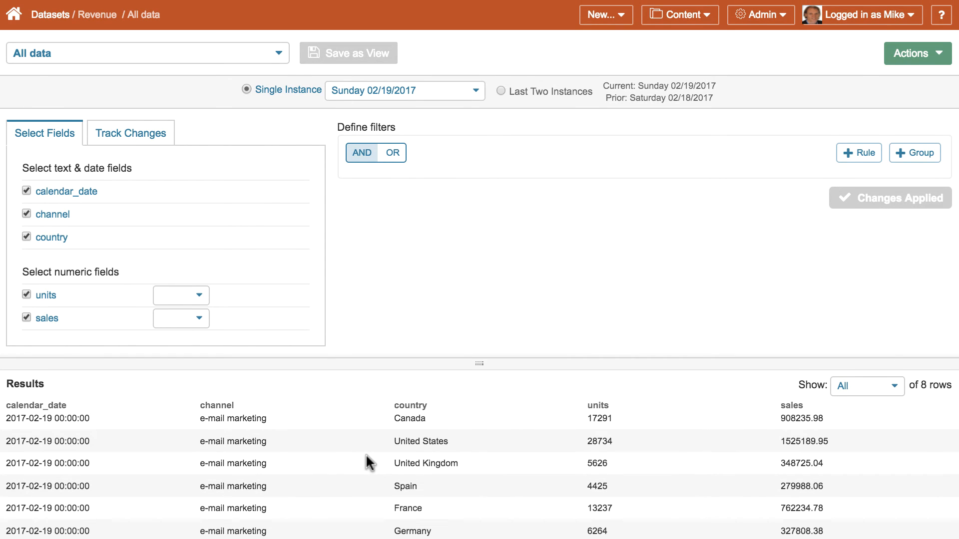
scroll(365, 454, up, 1)
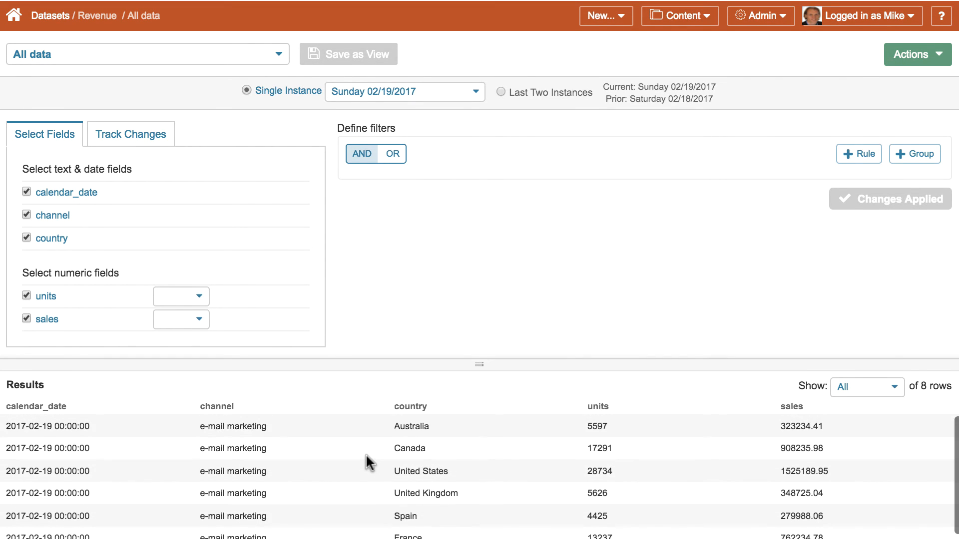